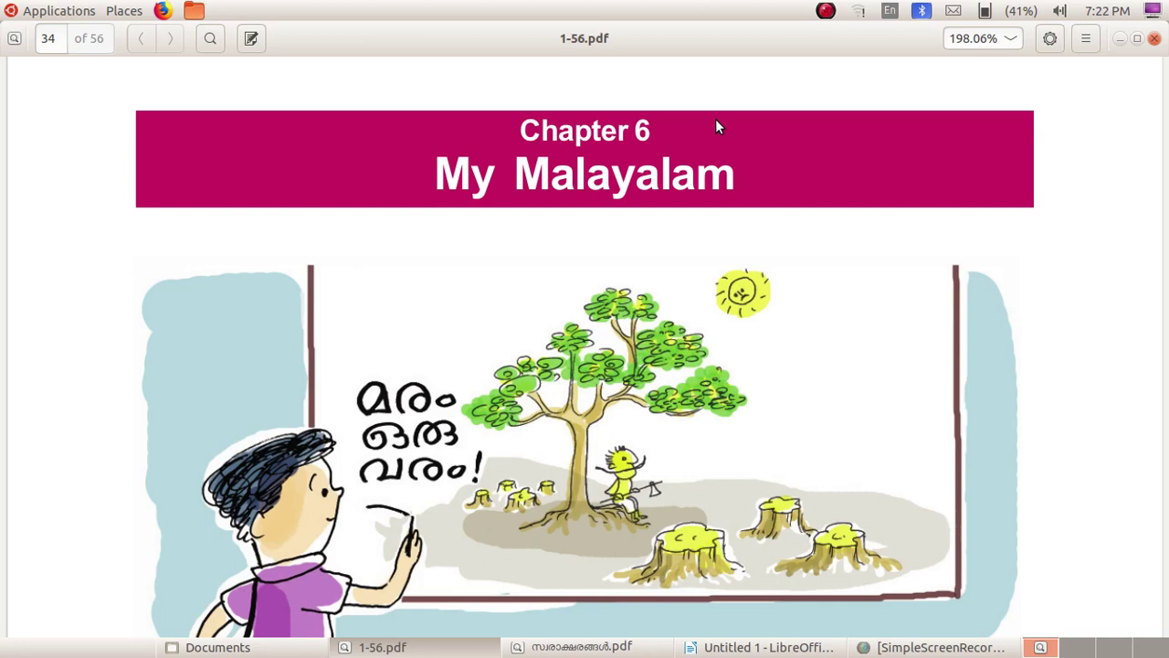
View the Chapter 6 My Malayalam activity in 1-56.pdf and open a blank LibreOffice Writer document.
scroll(715, 118, "down", 10)
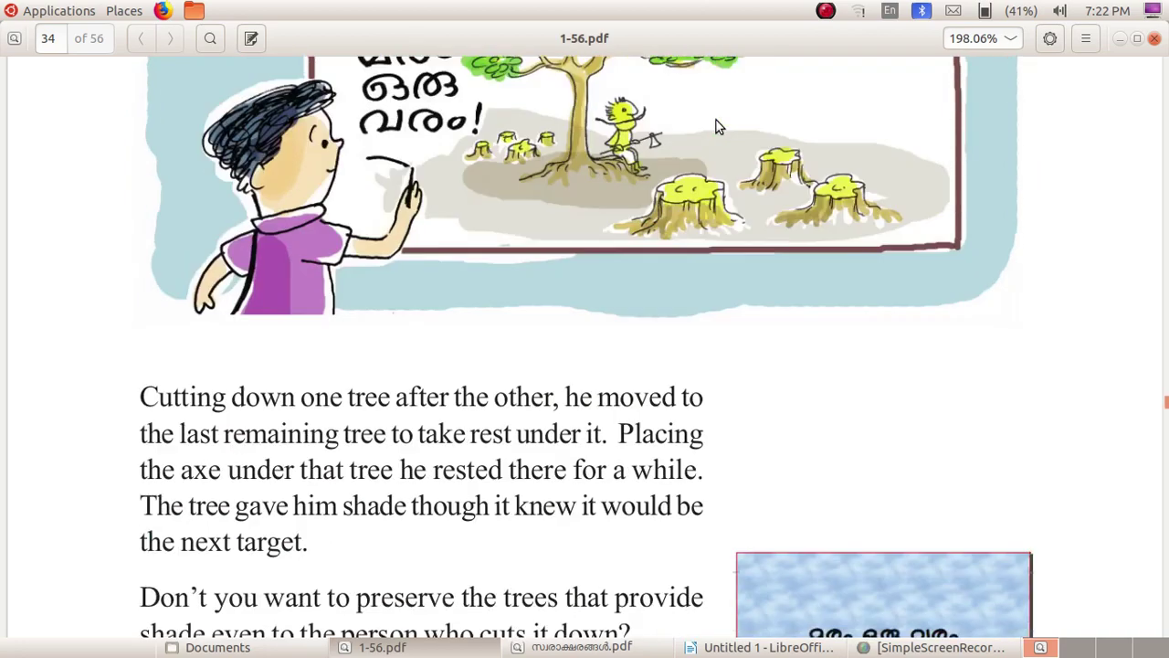
scroll(716, 120, "down", 2)
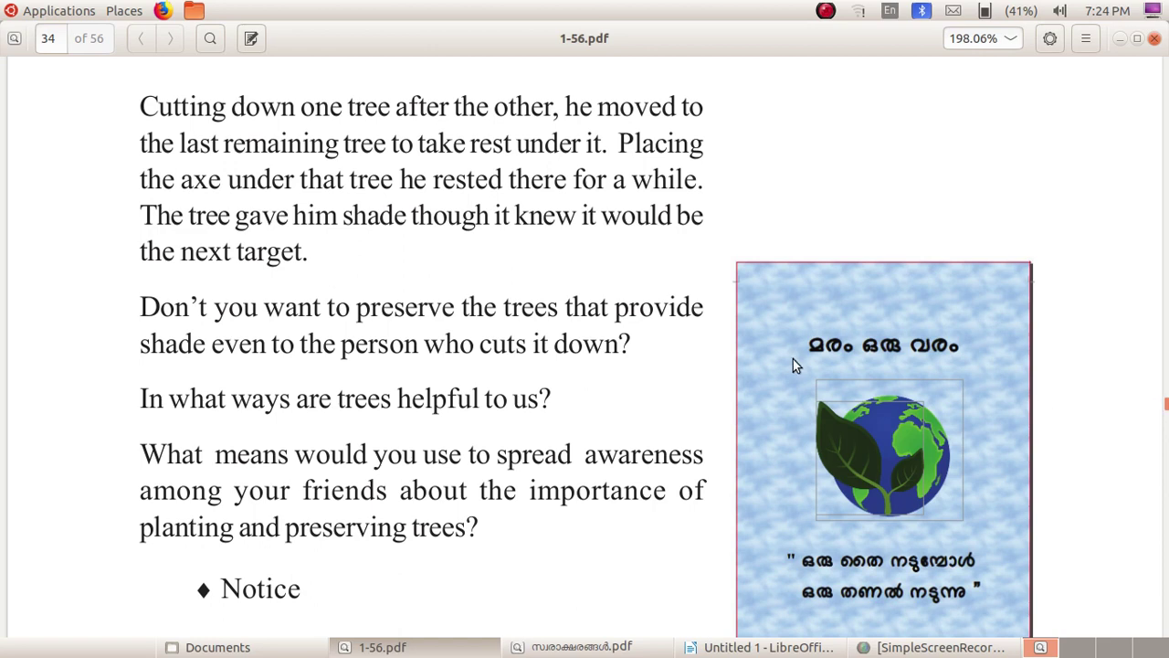
left_click(89, 19)
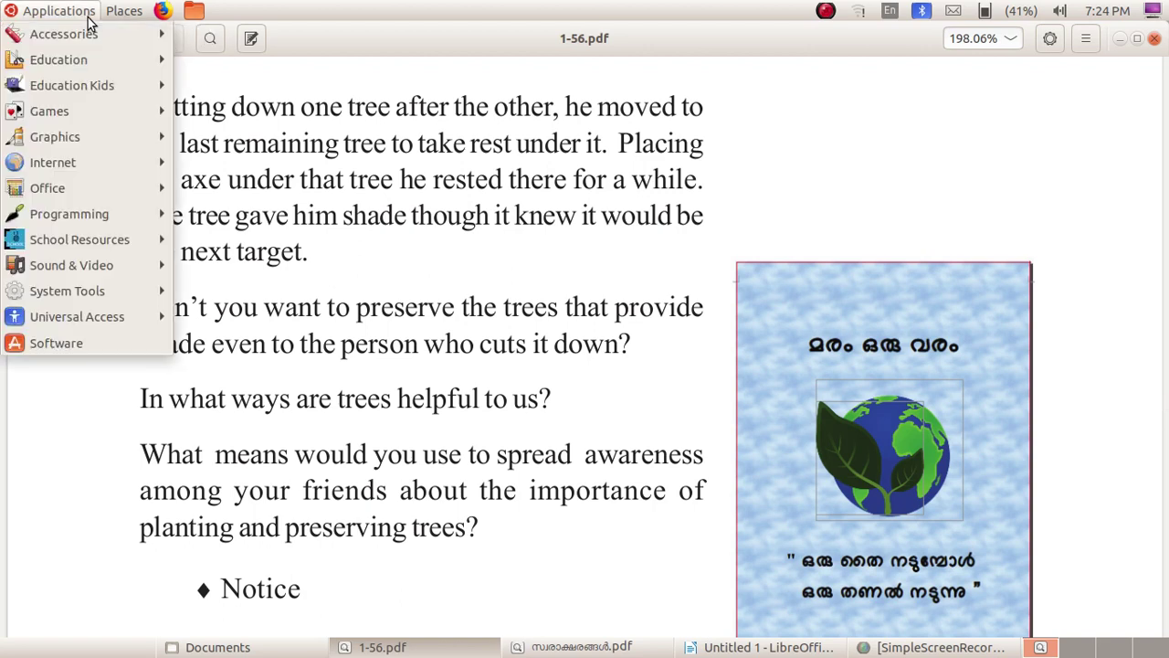
mouse_move(115, 180)
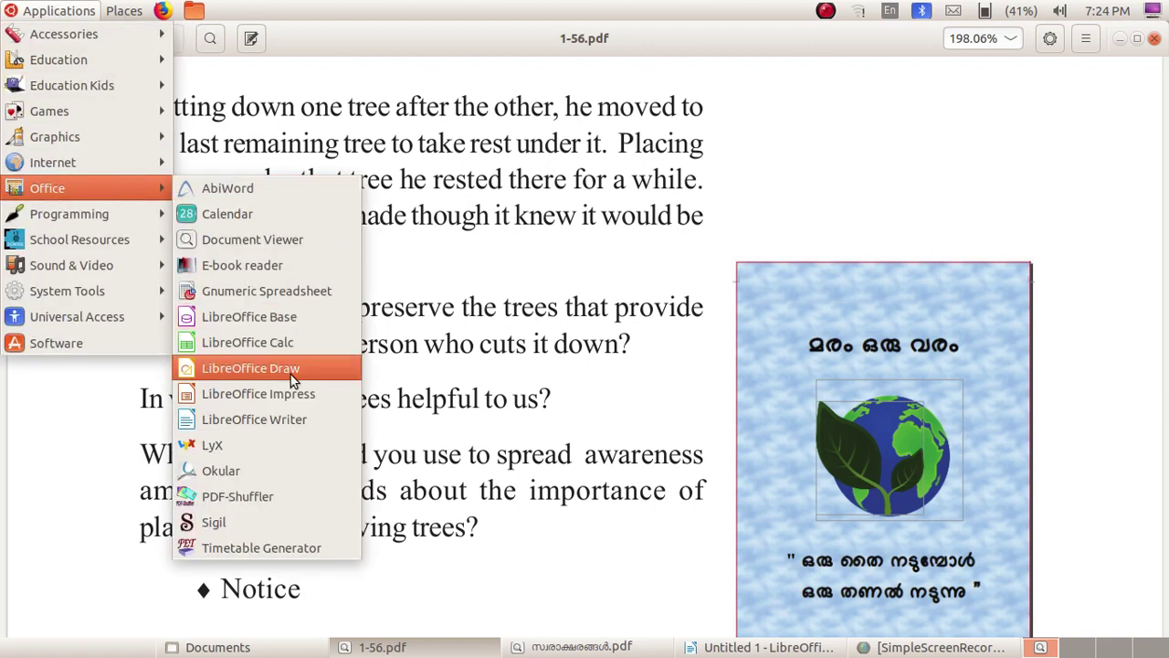
left_click(316, 425)
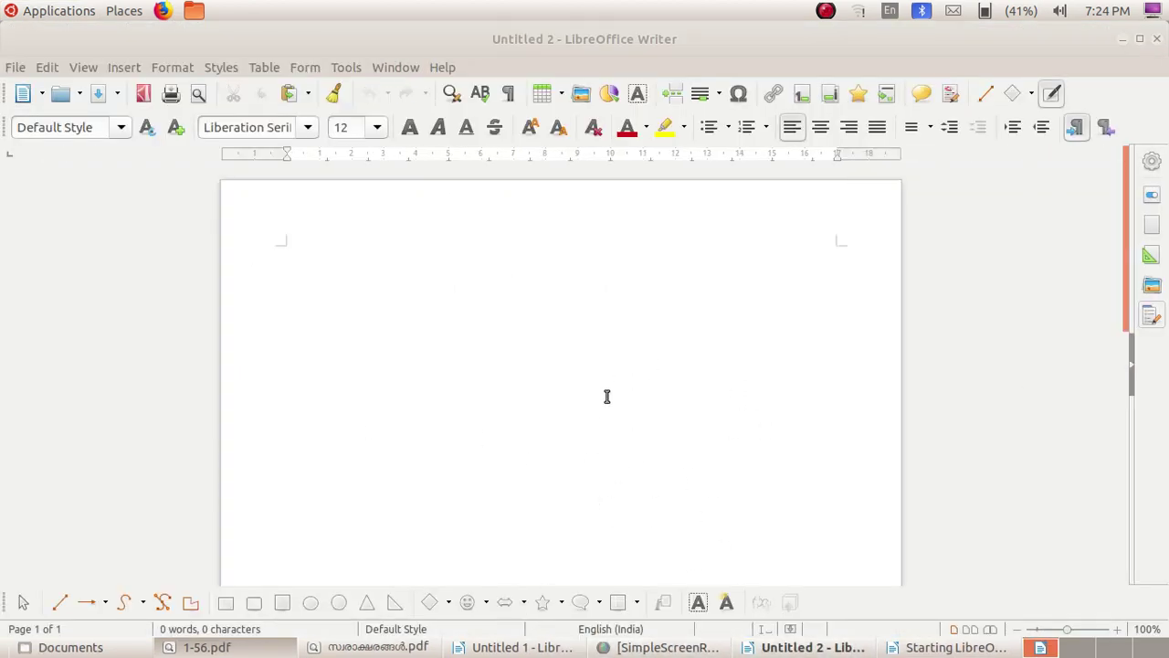
Enter the English test letters "mdh" in the blank document and erase them.
left_click(326, 265)
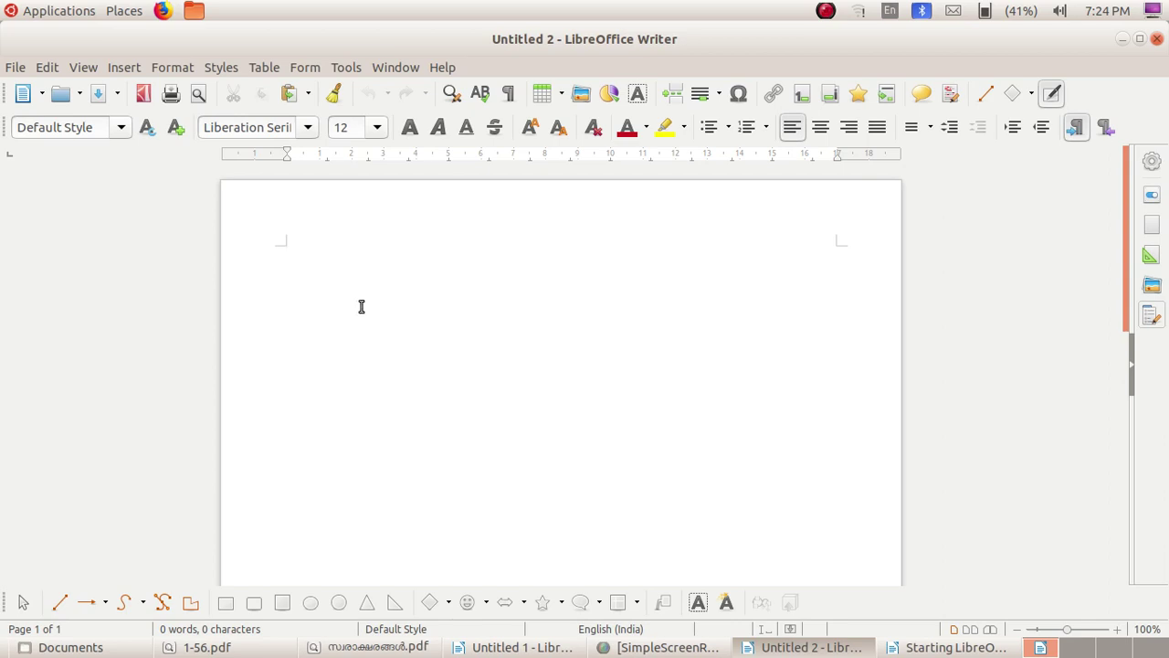
type("mdh")
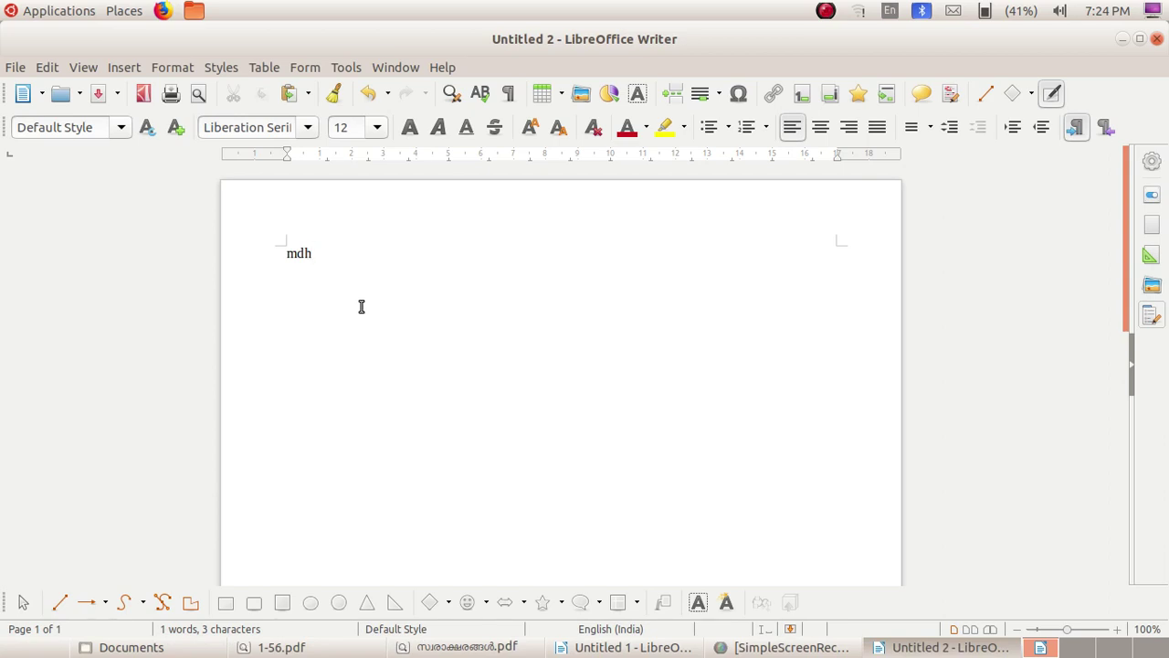
key("BackSpace")
key("BackSpace")
key("BackSpace")
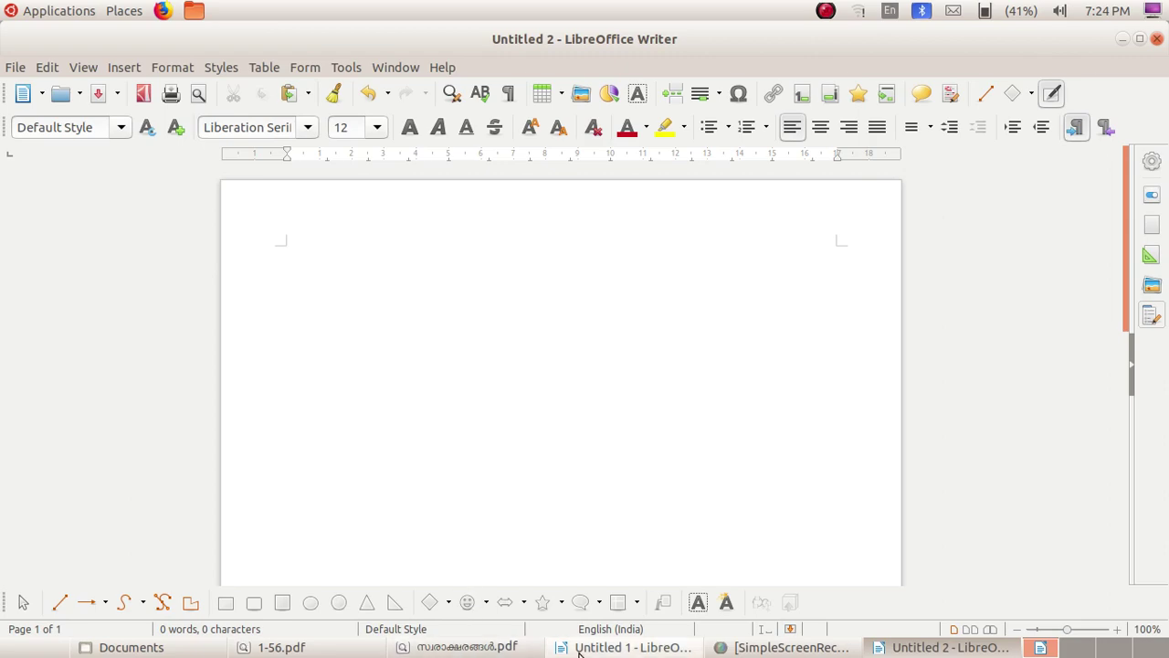
Check the notice in 1-56.pdf and, back in Untitled 2, switch the keyboard layout to Malayalam (enhanced Inscript, with rupee).
left_click(267, 646)
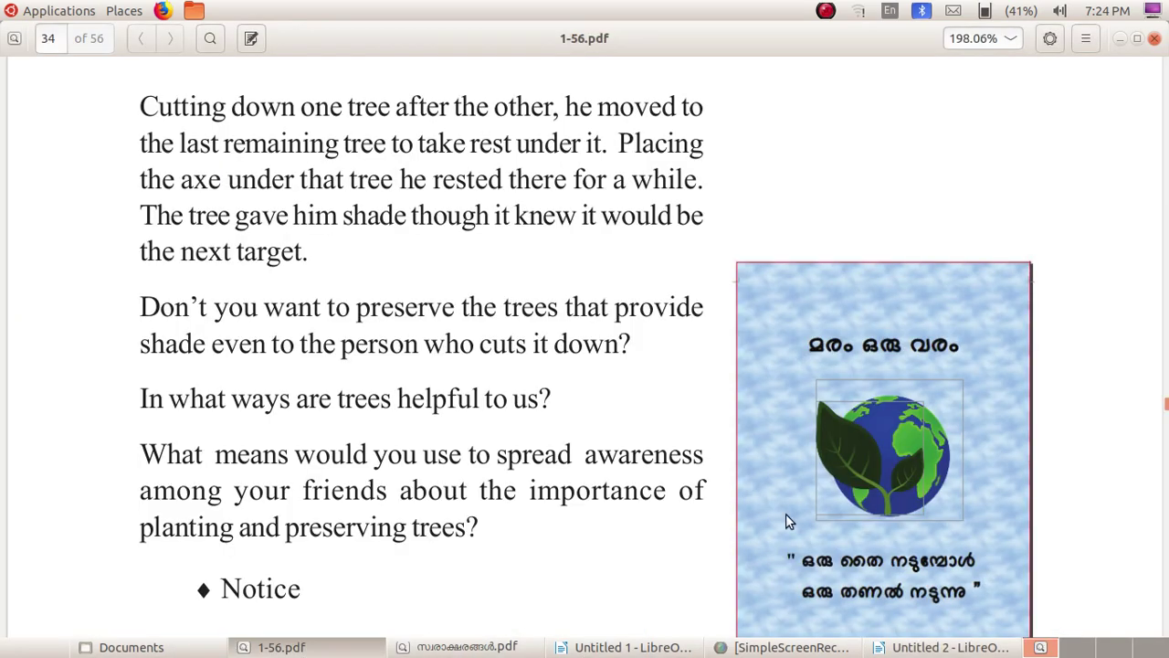
left_click(933, 648)
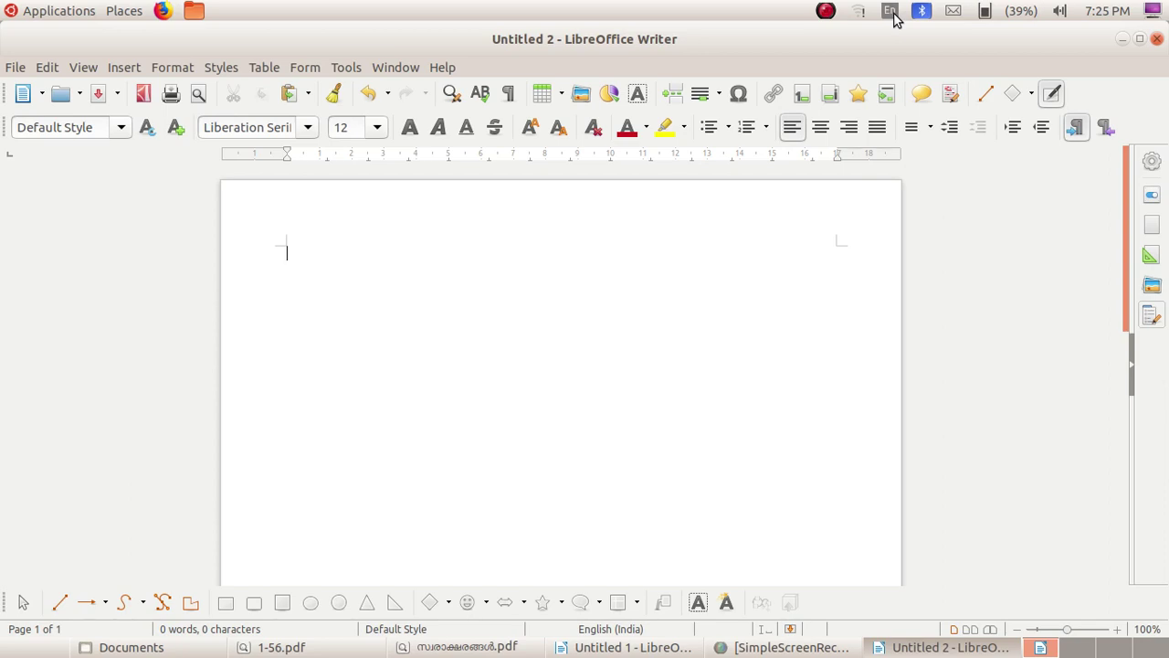
left_click(889, 11)
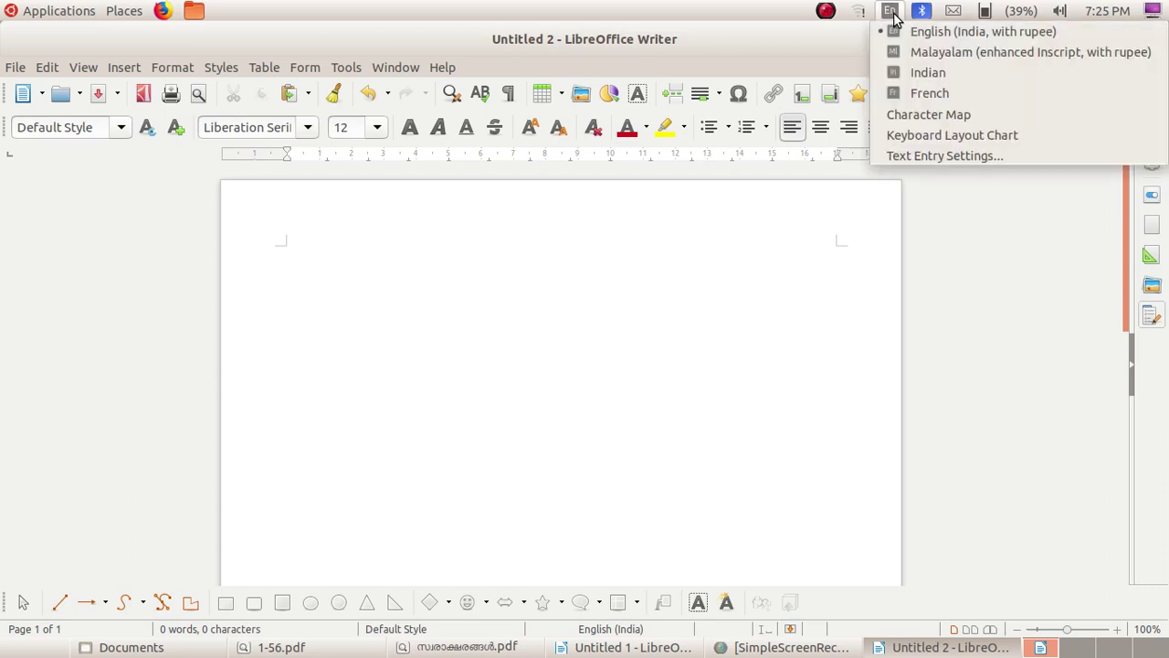
left_click(922, 52)
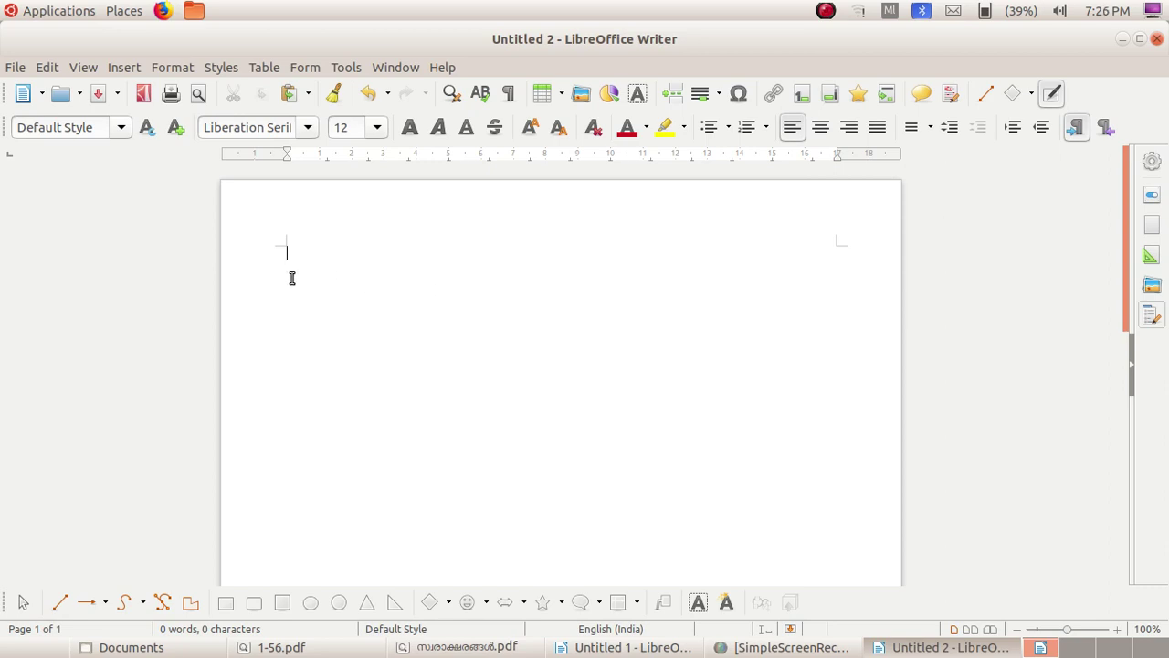
Enter a few Malayalam test letters in the Untitled 2 document and erase them.
type("ന ")
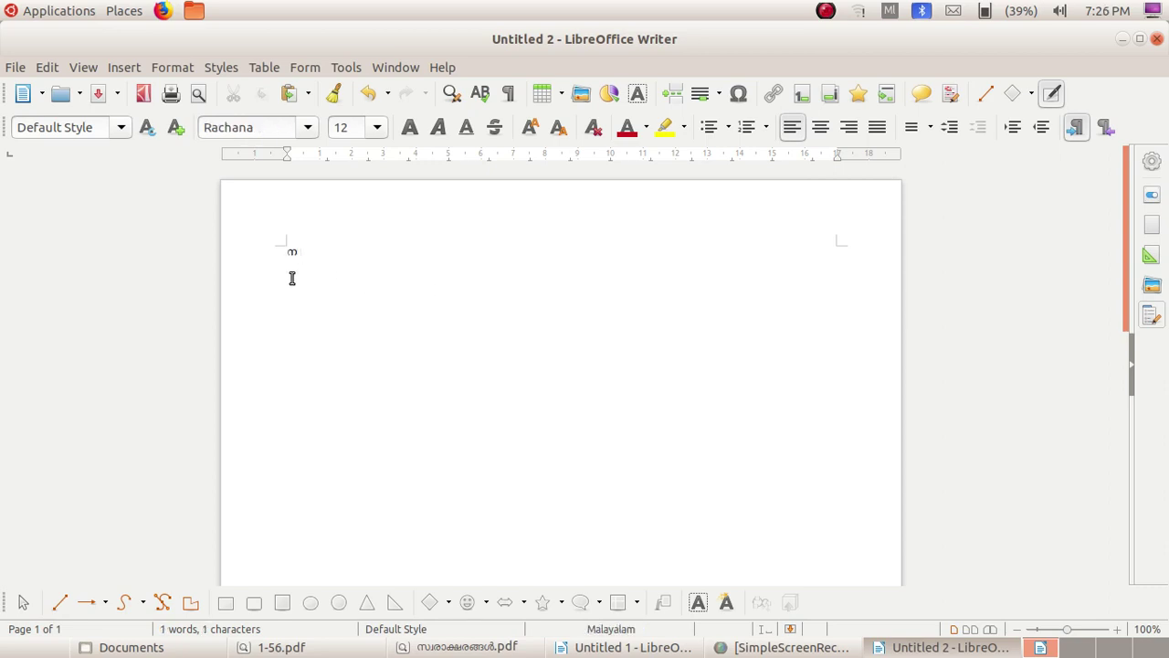
type("ല പ് ര")
key("BackSpace")
key("BackSpace")
key("BackSpace")
key("BackSpace")
key("BackSpace")
key("BackSpace")
key("BackSpace")
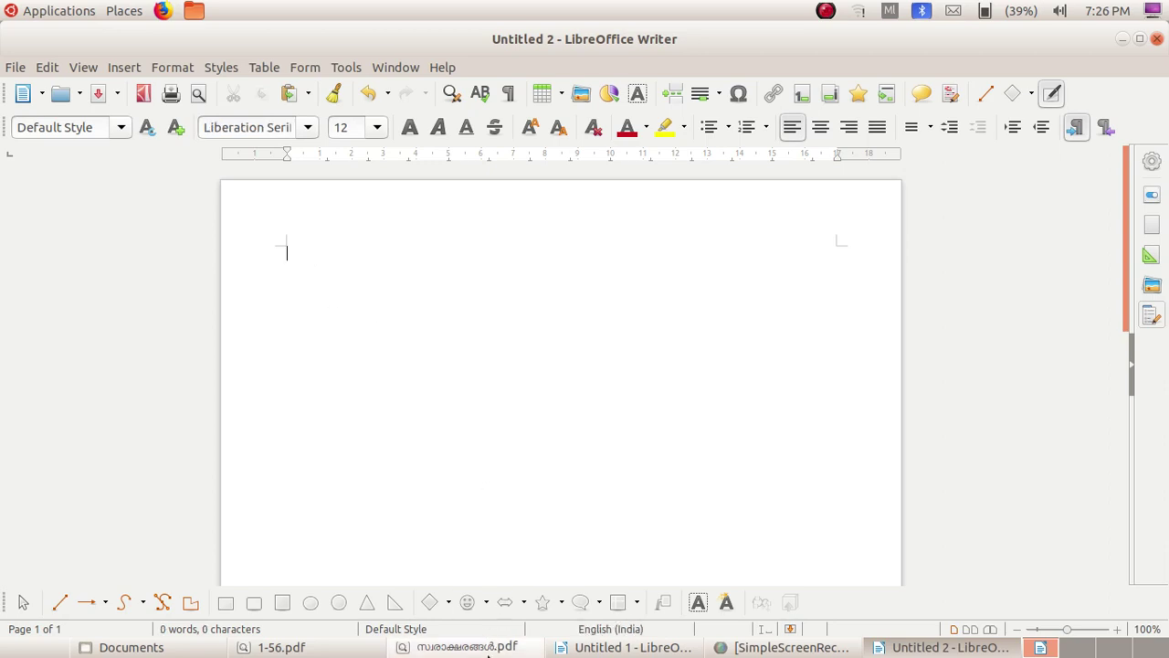
Look up the vowel അ in the key chart സ്വരാക്ഷരങ്ങൾ.pdf and enter it on the first line of Untitled 1 in Writer.
left_click(489, 649)
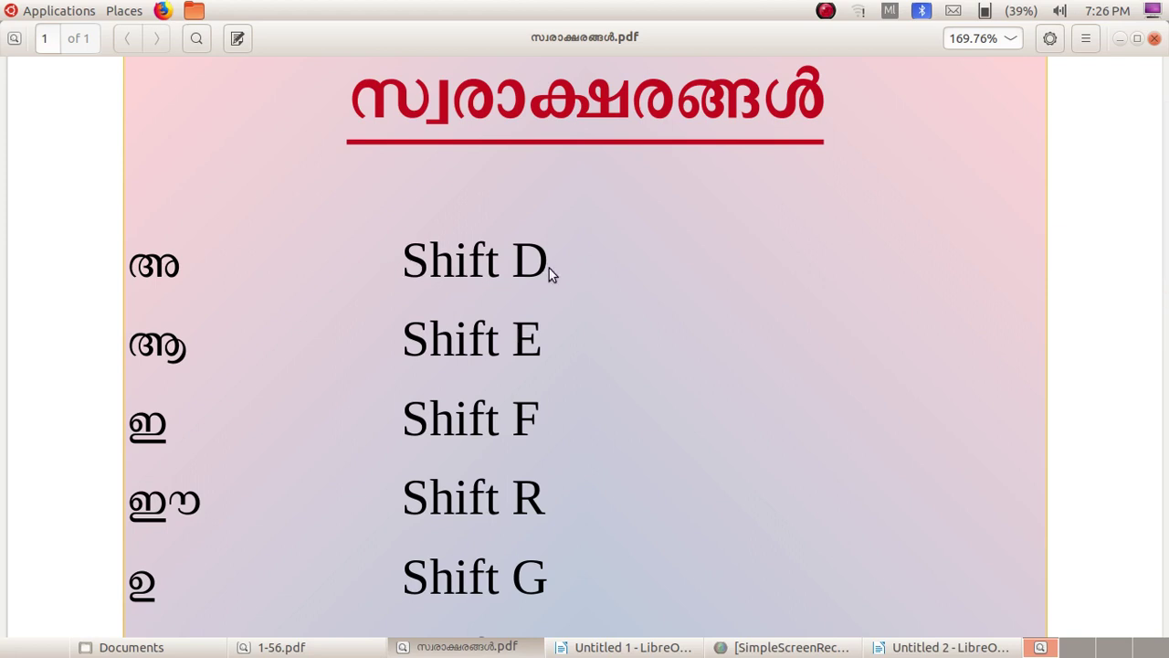
left_click(635, 648)
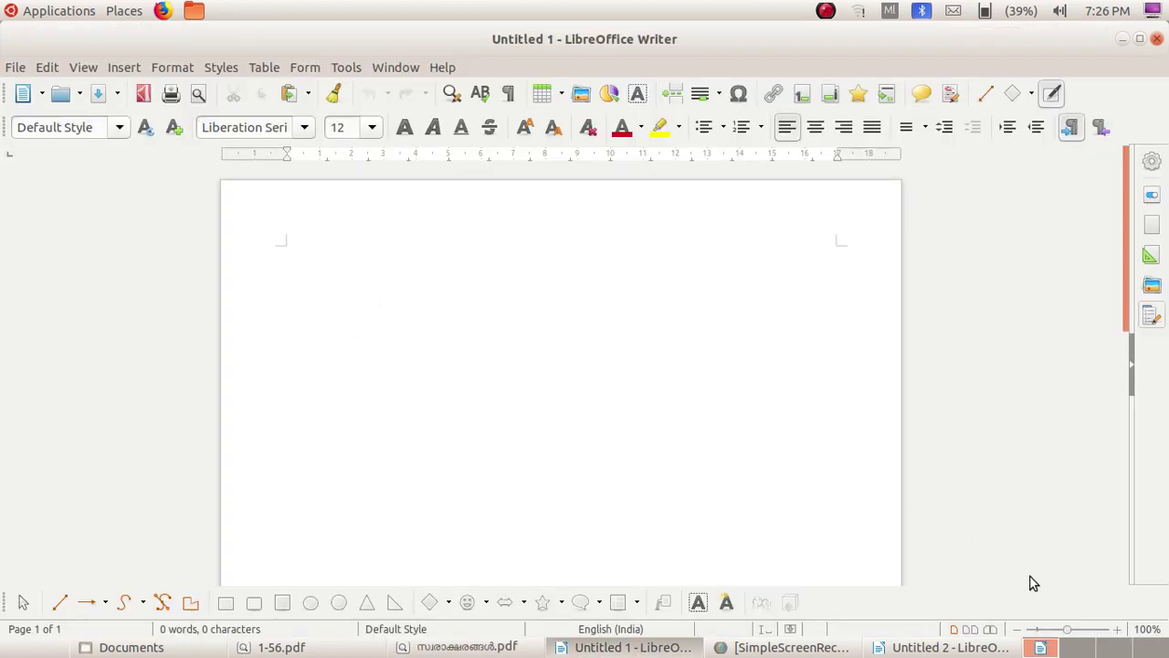
left_click(1082, 629)
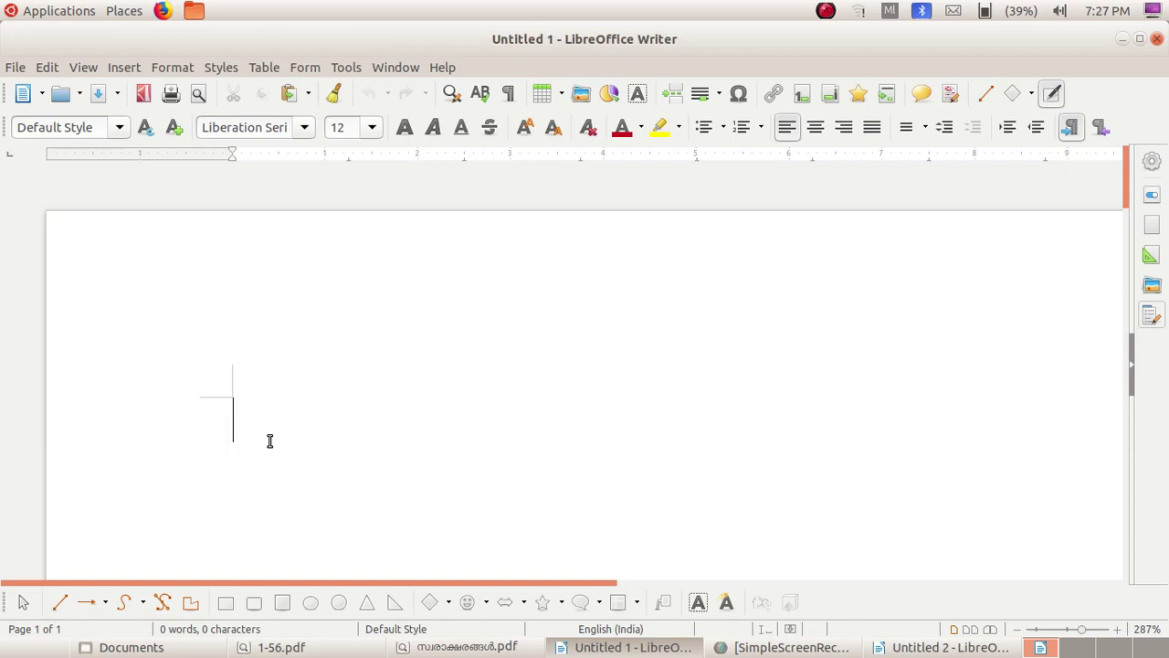
type("അ")
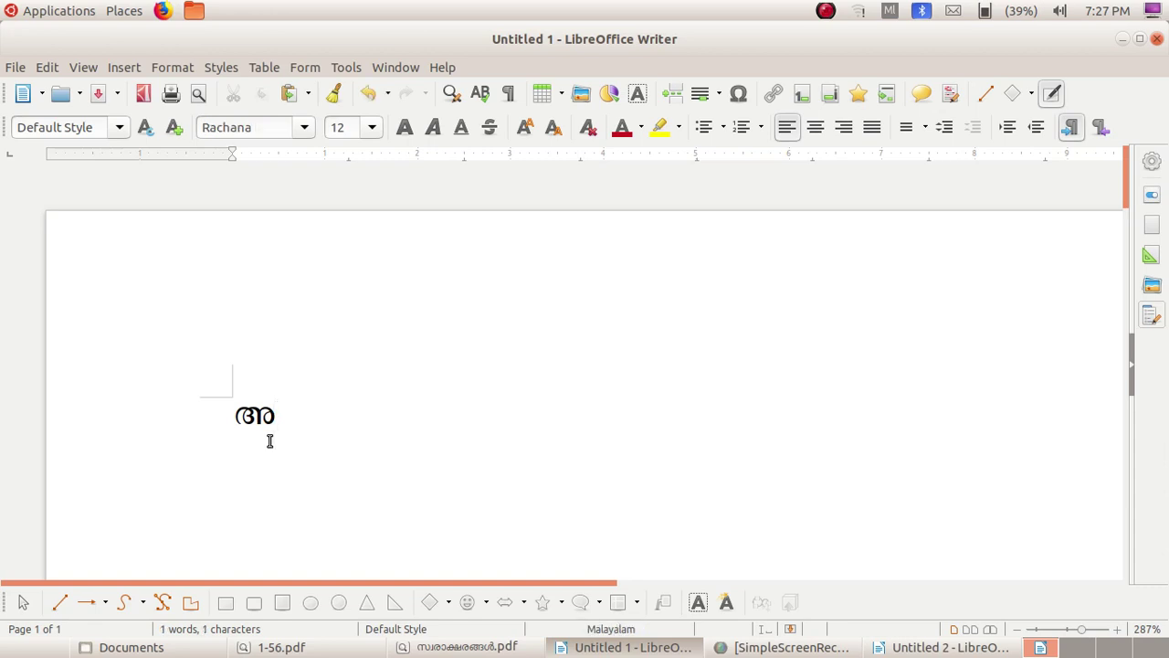
Add the vowels ആ and ഇ on separate lines below അ in Untitled 1, following the key chart.
left_click(460, 649)
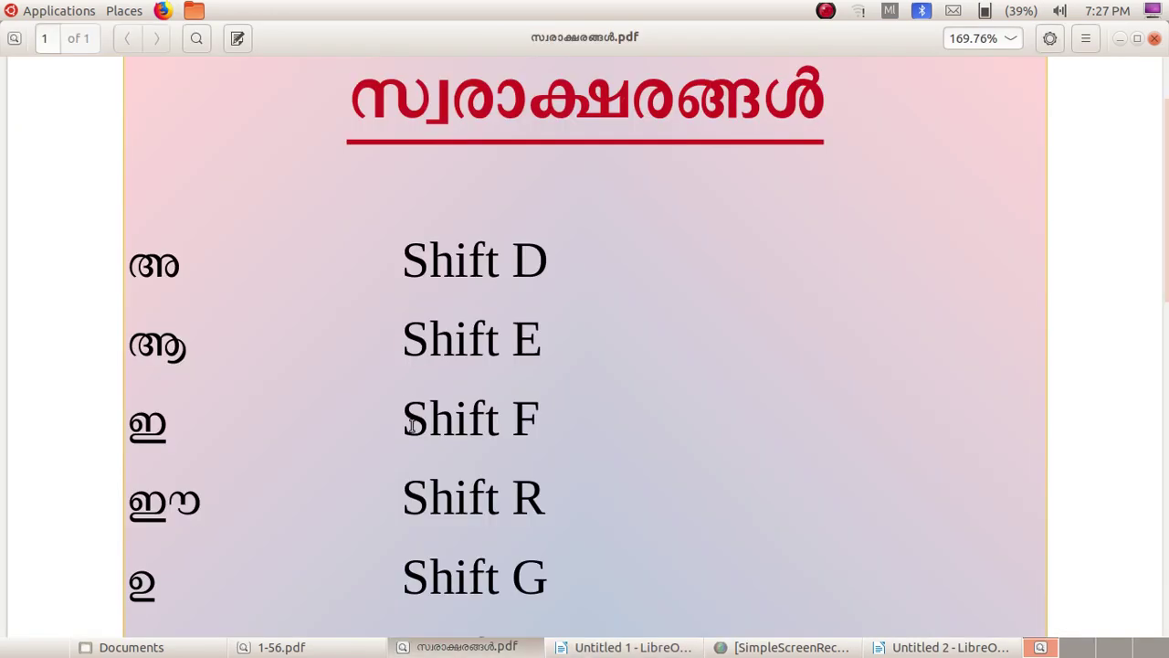
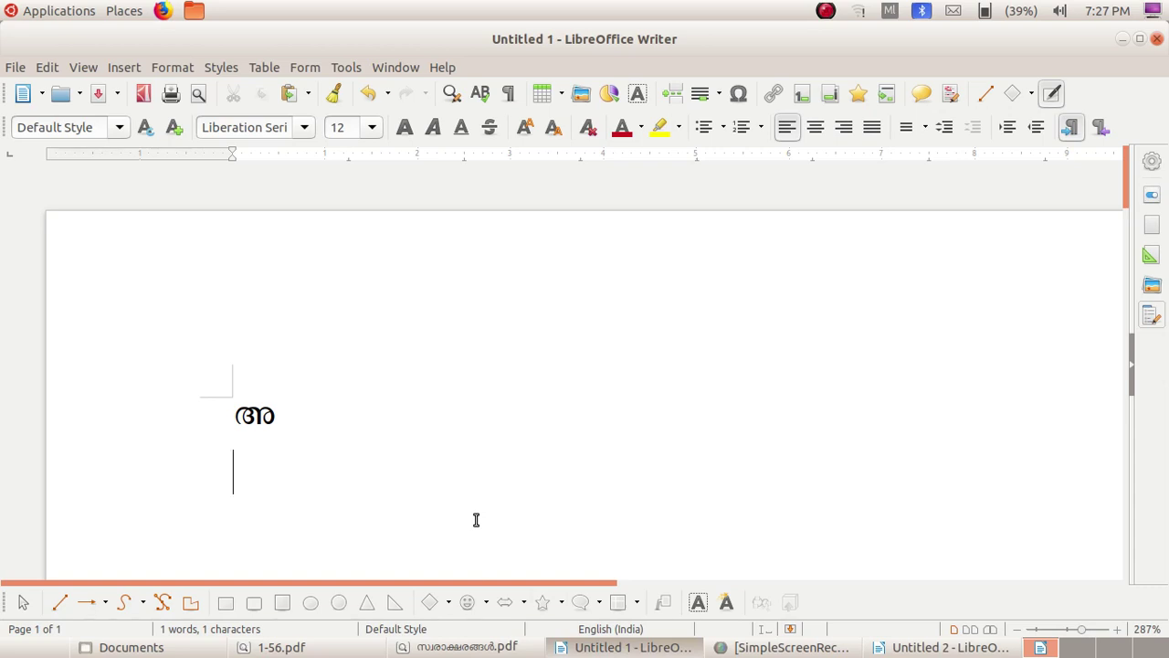
type("ആ")
key("Return")
key("super+space")
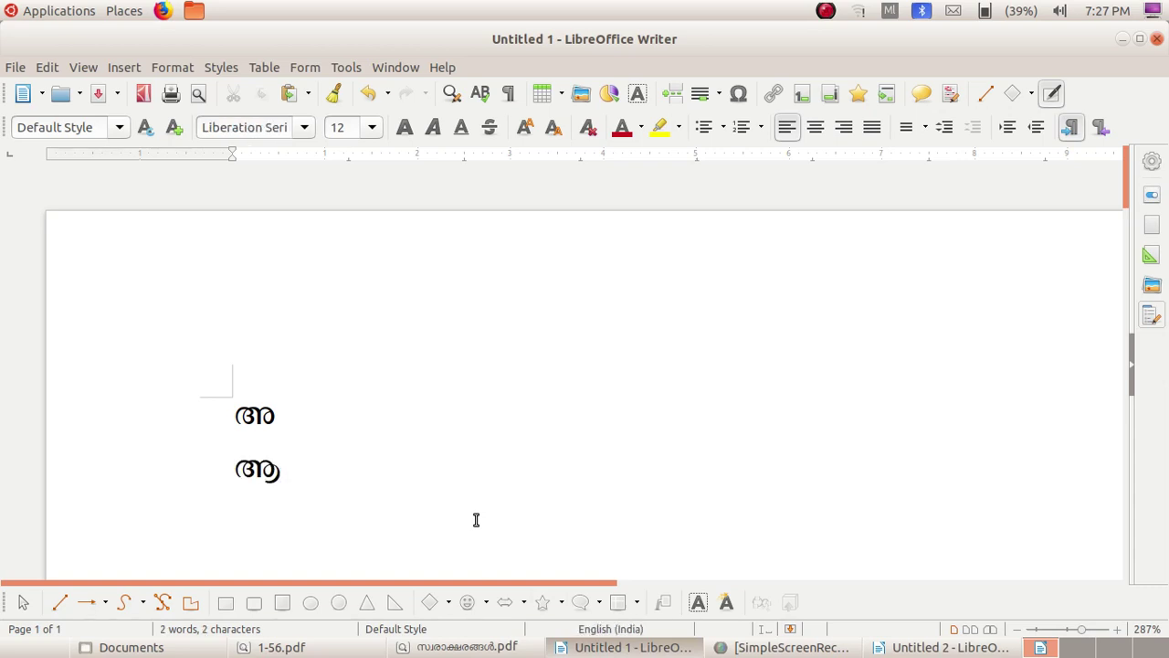
left_click(453, 648)
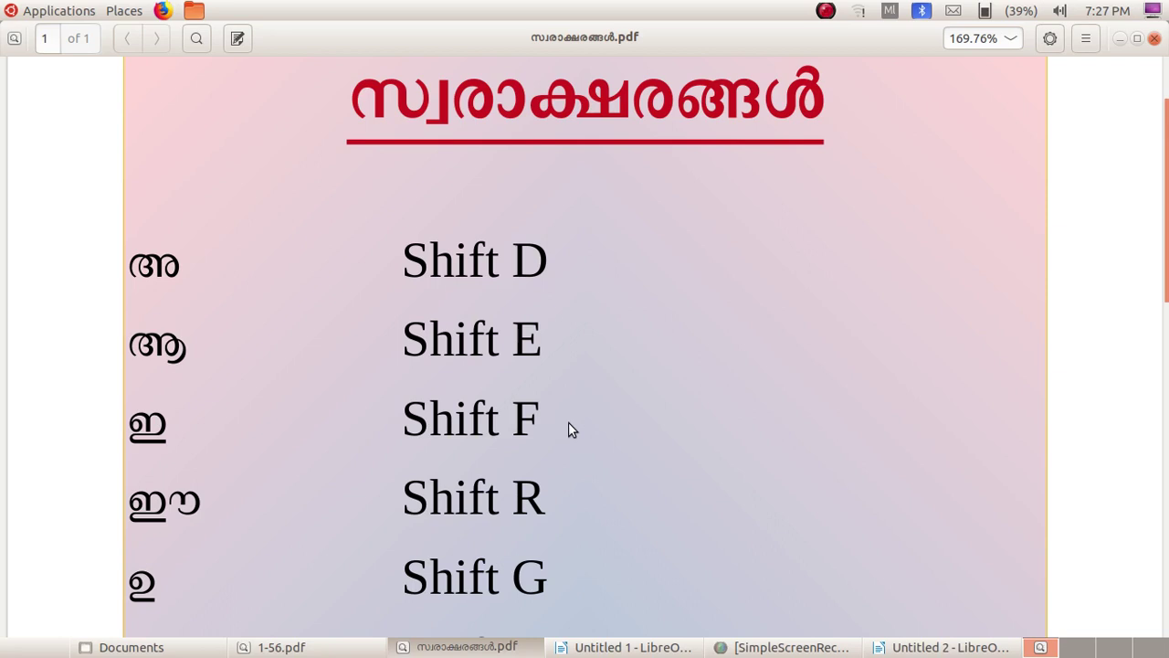
left_click(621, 650)
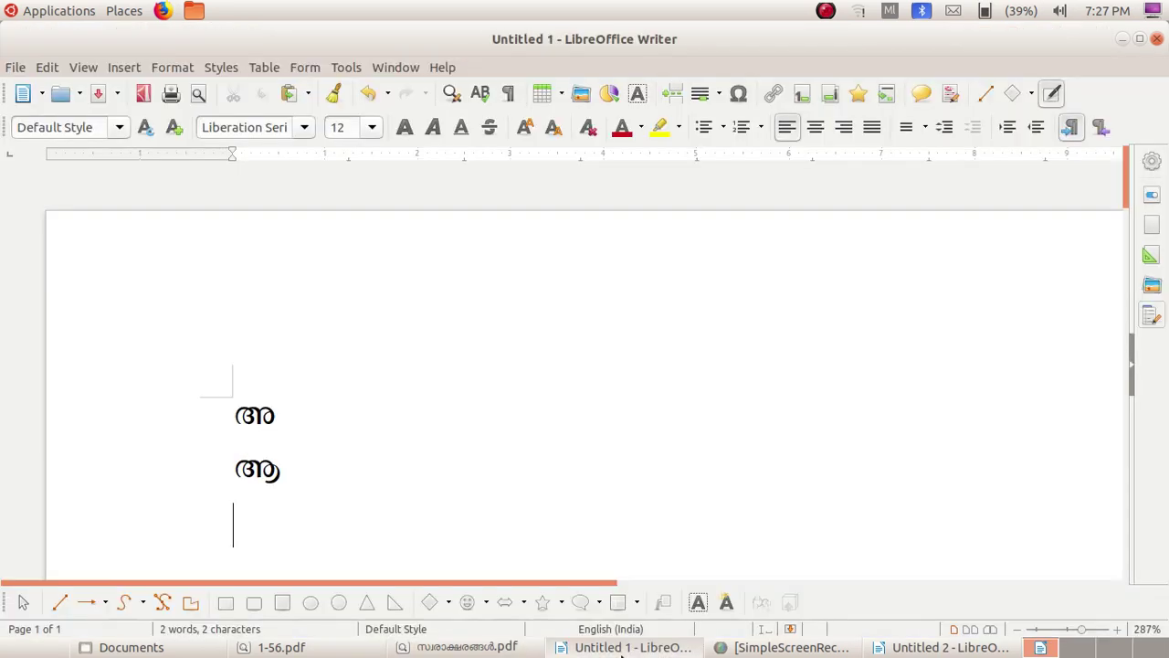
type("ഇ")
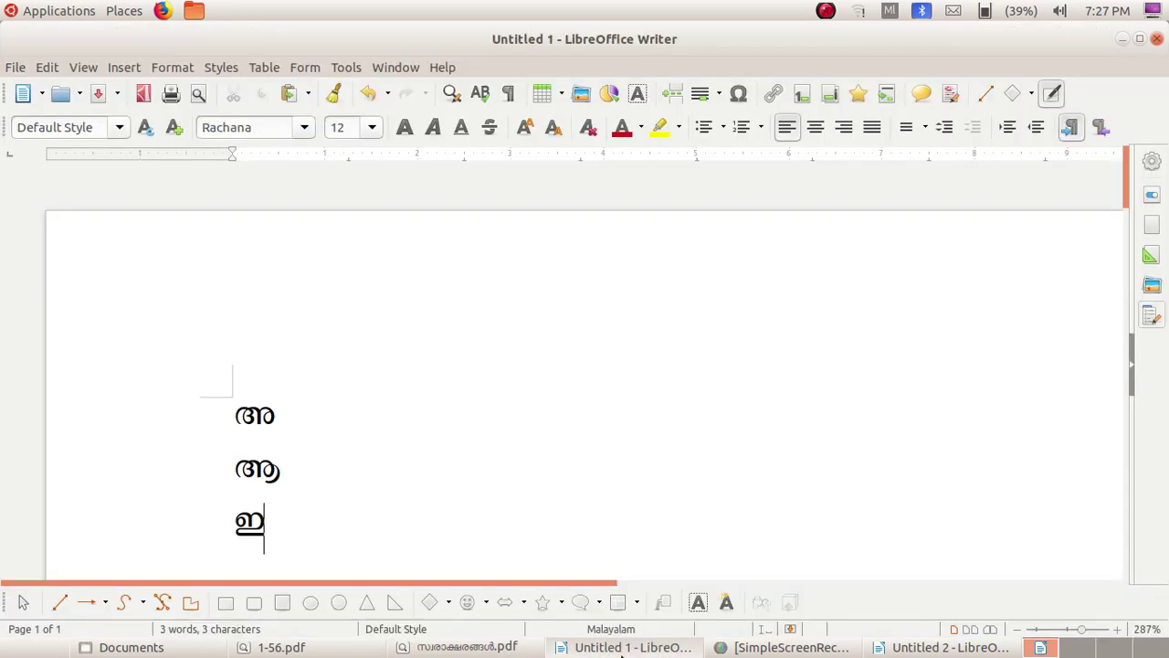
key("Return")
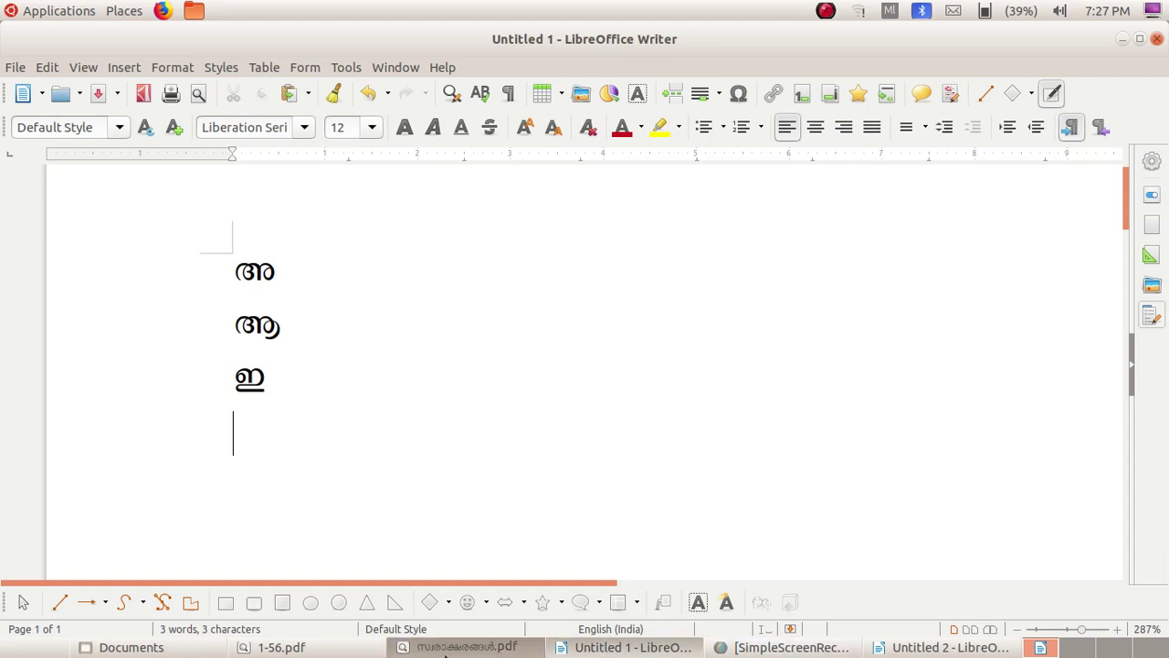
Add the vowels ഈ and ഉ on separate lines below ഇ in Untitled 1, following the key chart.
left_click(466, 647)
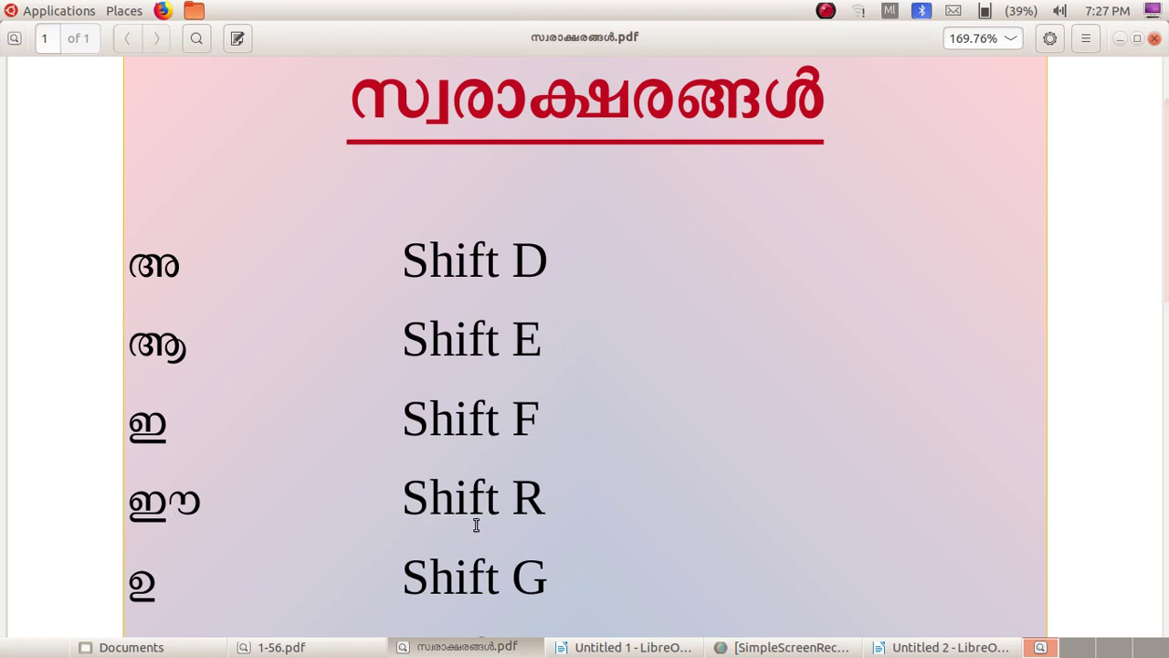
left_click(621, 651)
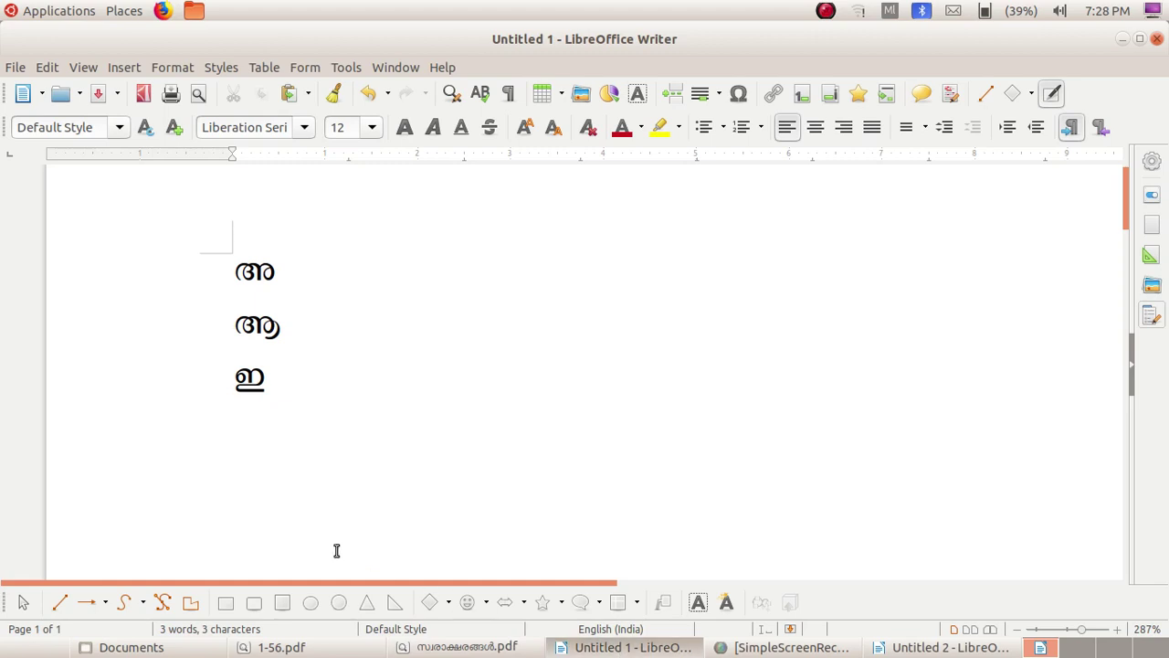
type("ഈ")
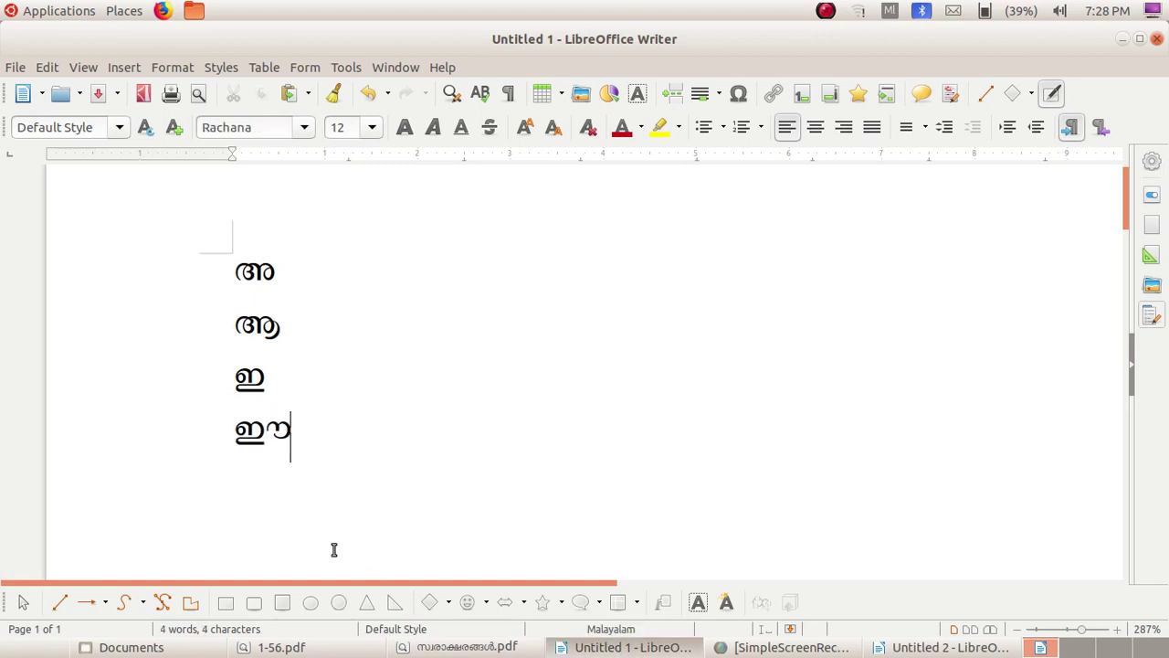
left_click(466, 648)
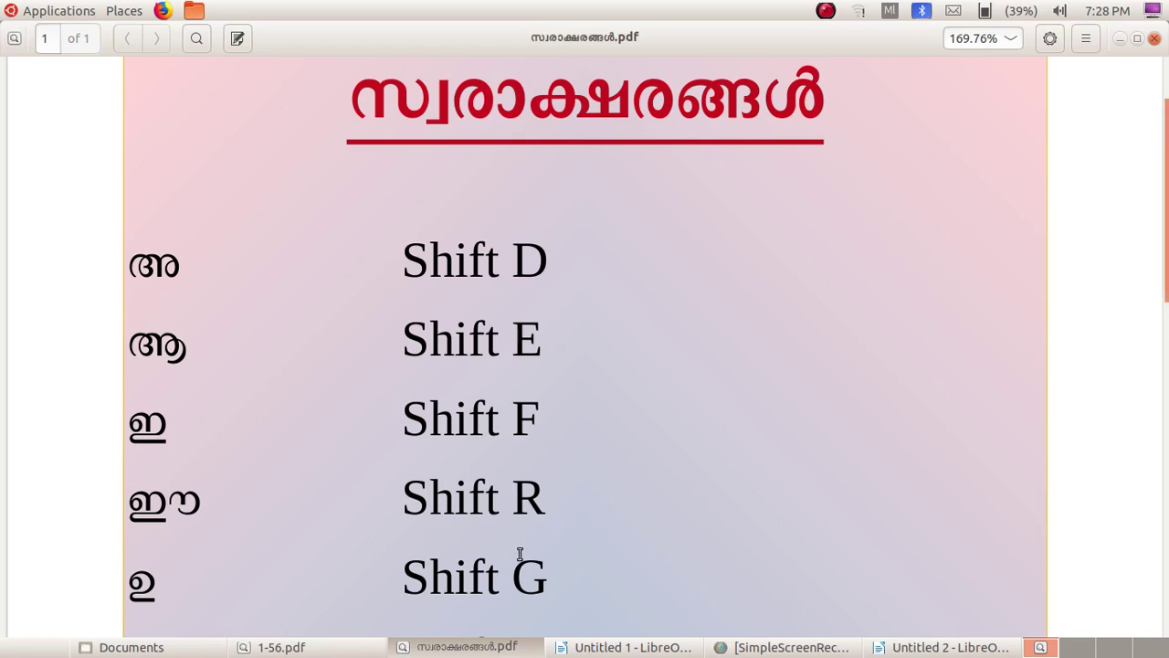
left_click(633, 647)
key("Return")
type("ഉ")
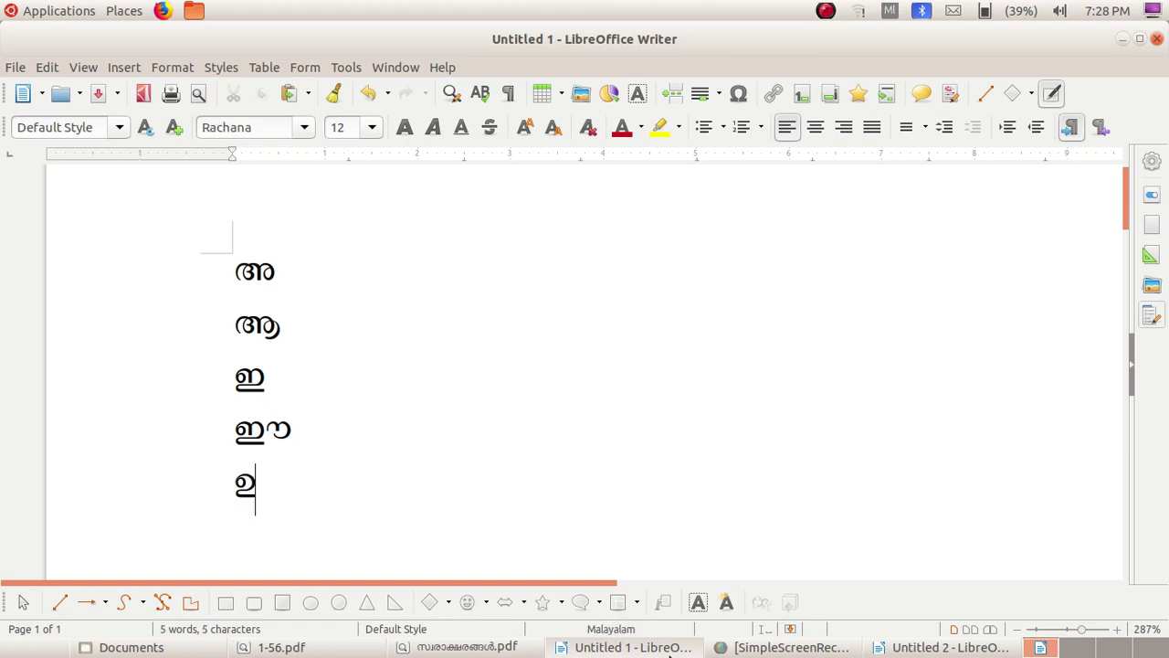
Return to the key chart സ്വരാക്ഷരങ്ങൾ.pdf to look up the vowel after ഉ.
left_click(457, 646)
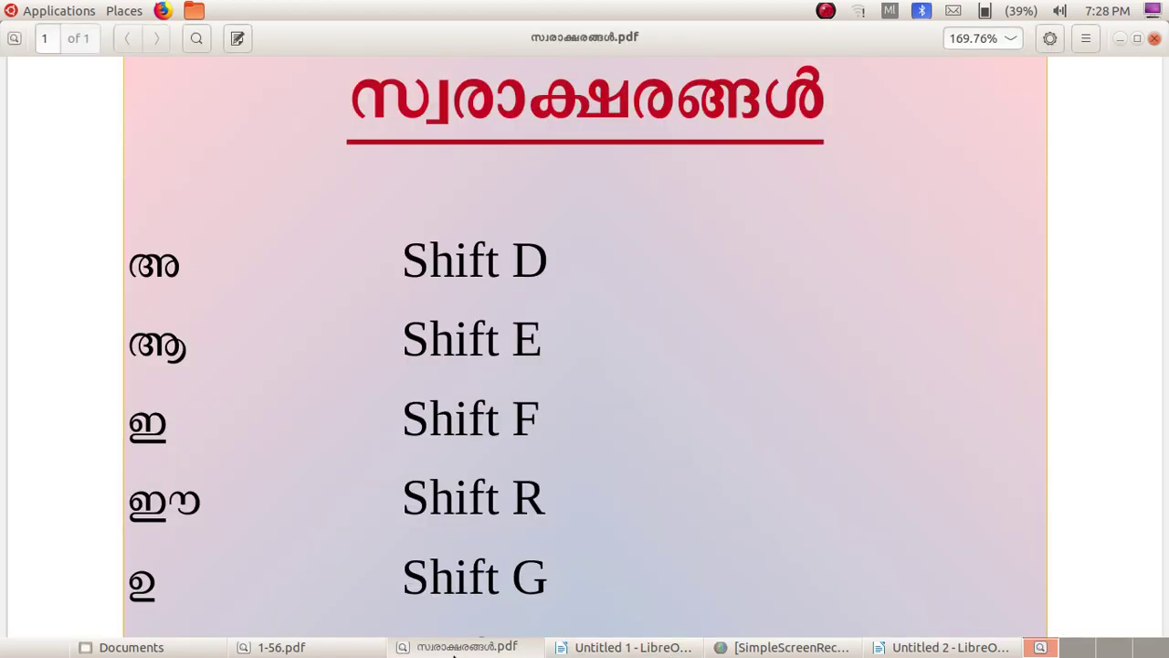